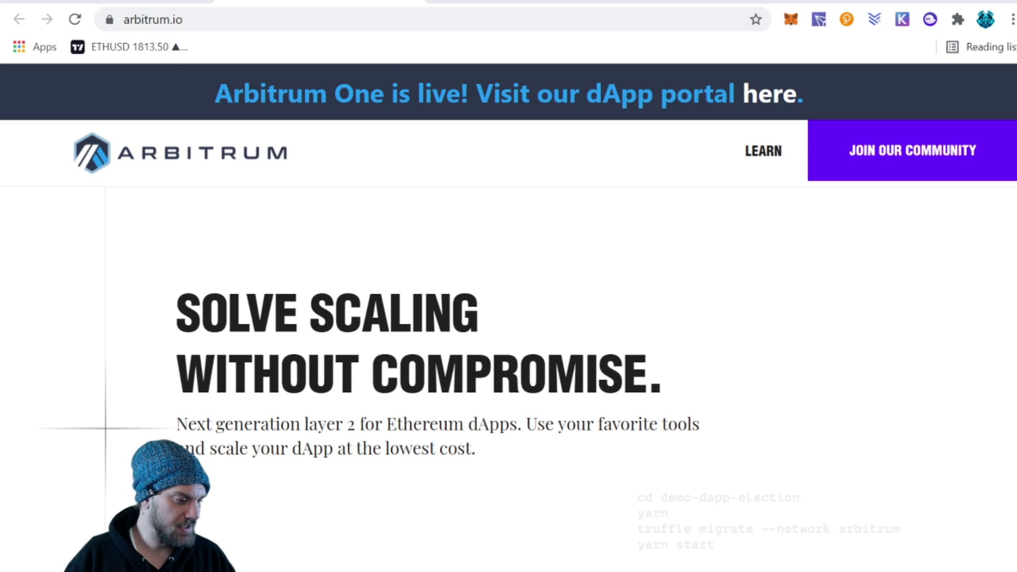
Step: Open EXPLORE LIVE DAPPS from the Arbitrum homepage in a background tab
scroll(899, 454, down, 4)
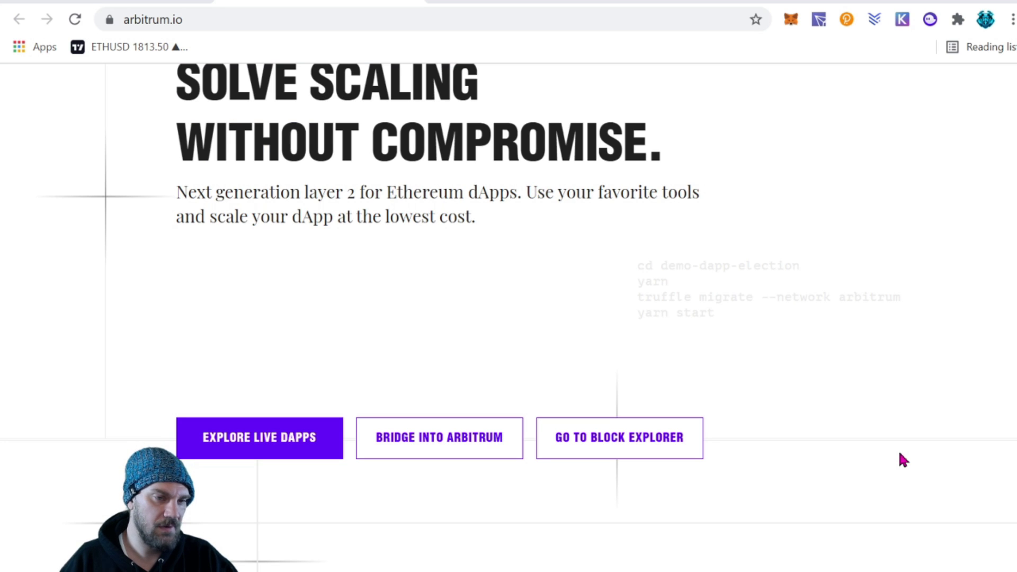
scroll(899, 454, down, 2)
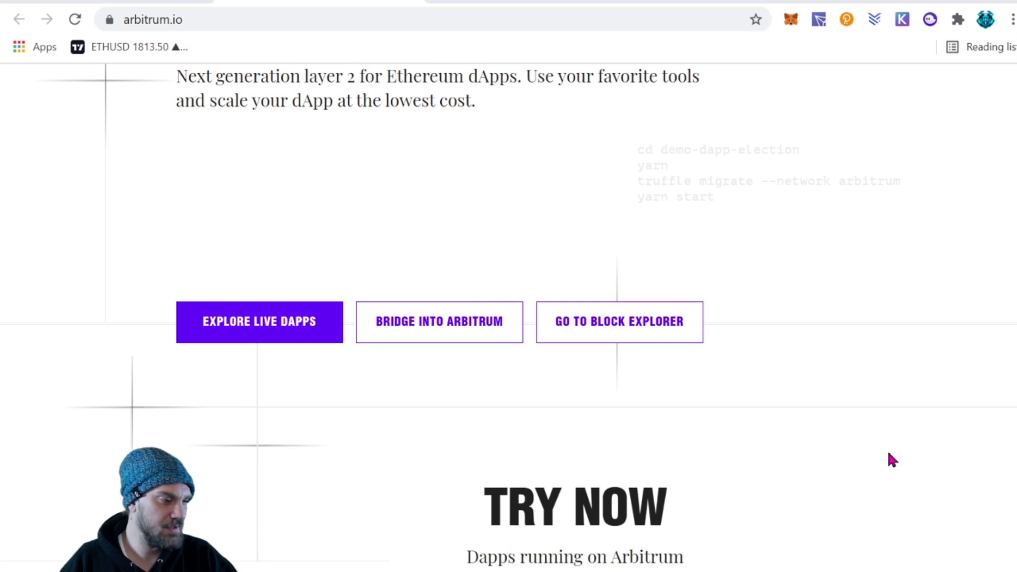
middle_click(273, 334)
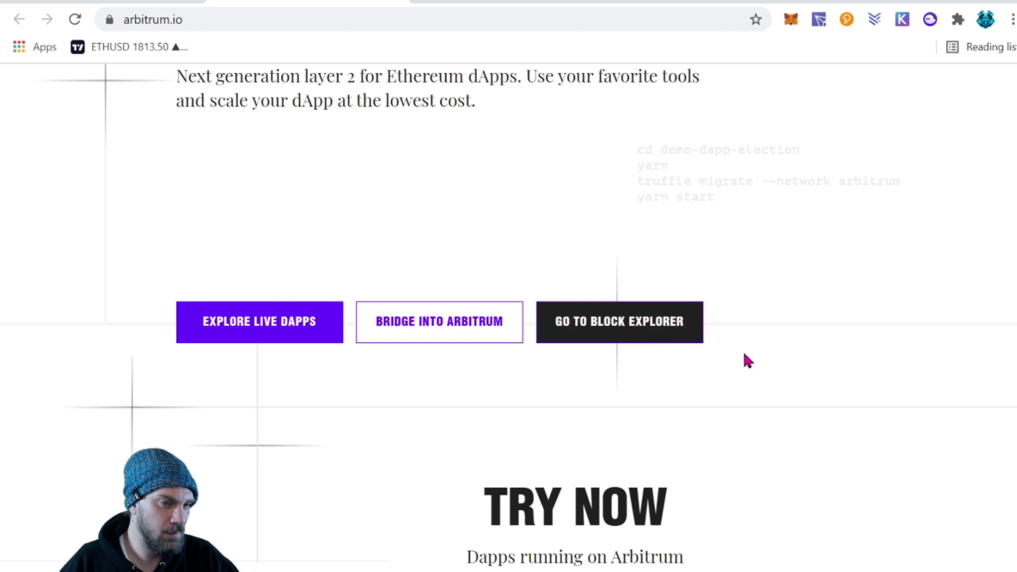
Step: Read through the remaining sections of the arbitrum.io homepage
scroll(847, 403, down, 4)
scroll(899, 433, down, 3)
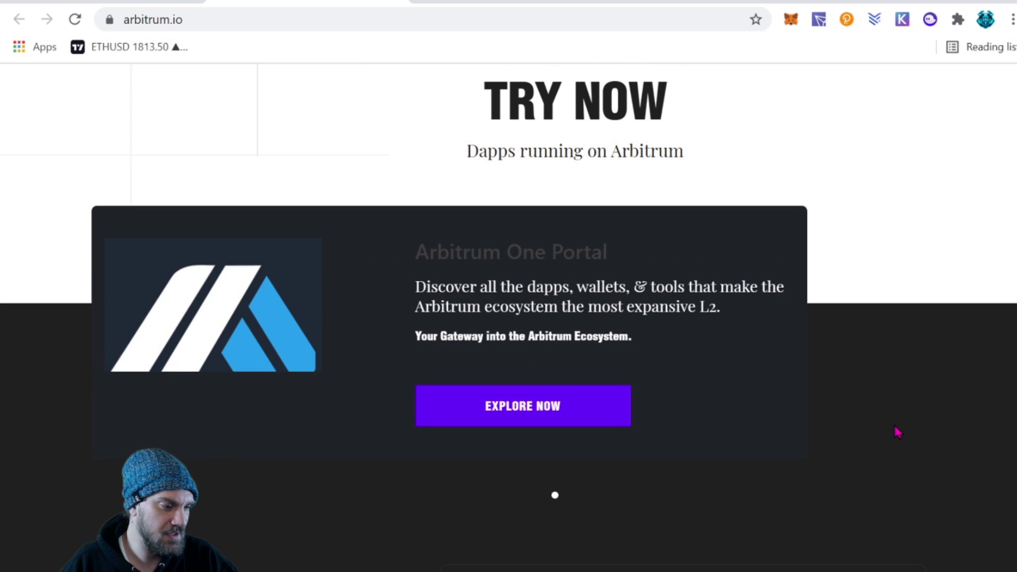
scroll(837, 349, up, 2)
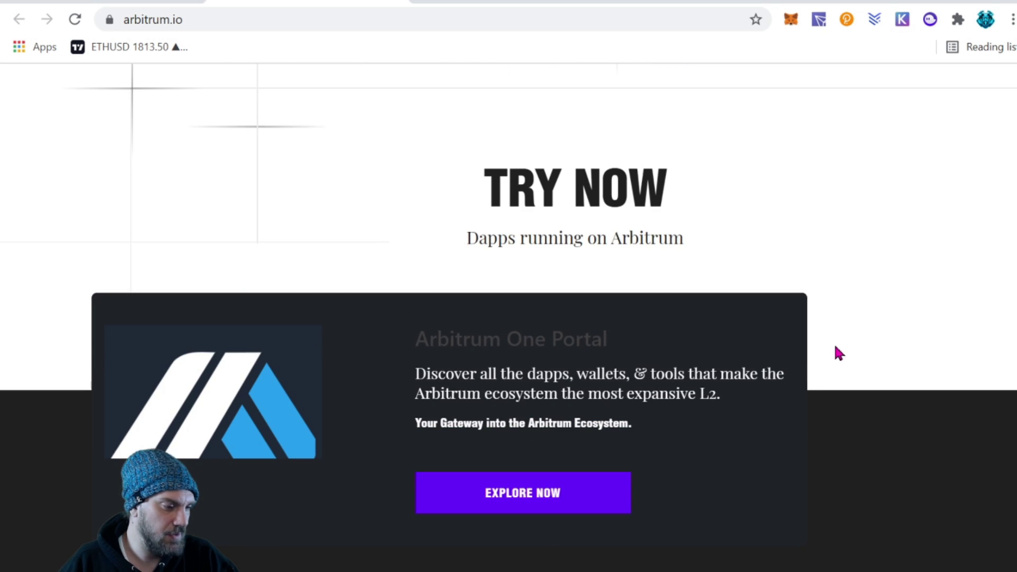
scroll(837, 350, down, 9)
scroll(846, 362, down, 18)
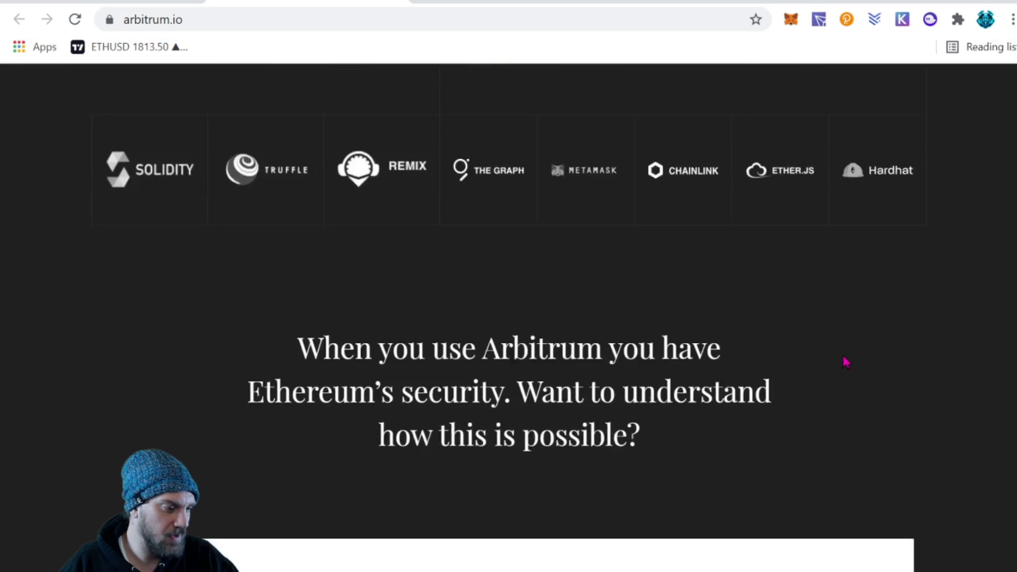
scroll(843, 354, down, 18)
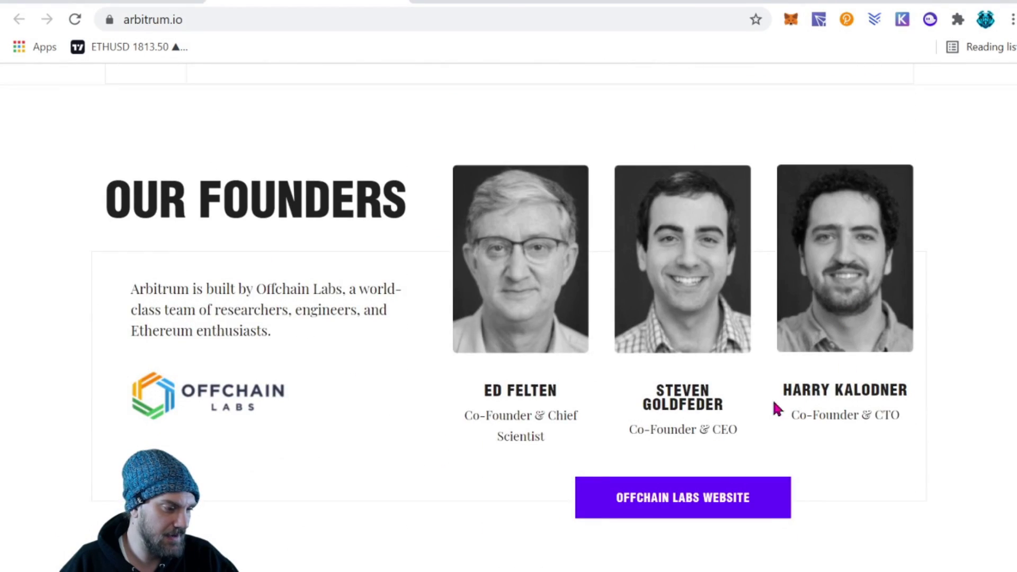
scroll(833, 400, down, 9)
scroll(834, 398, down, 15)
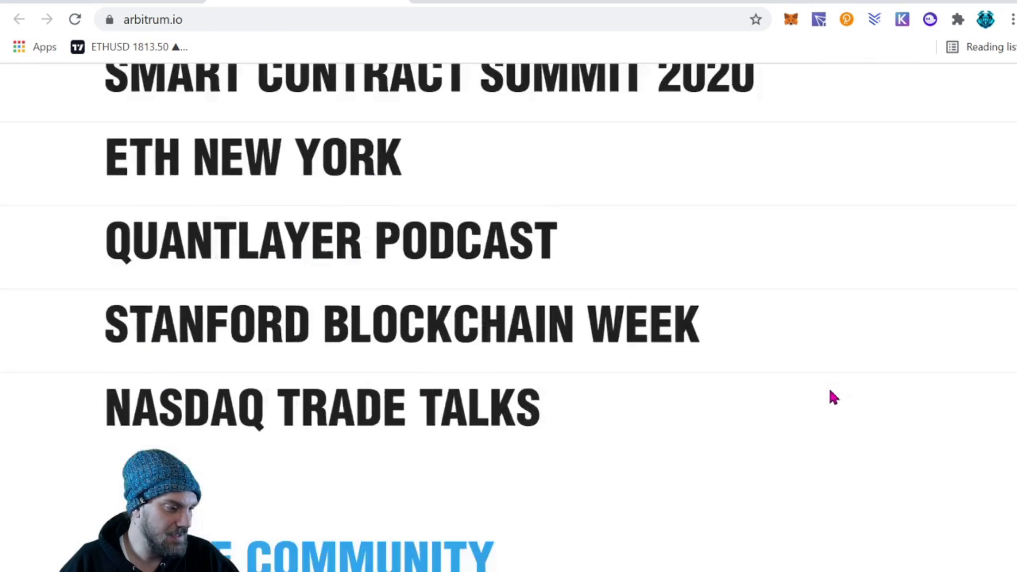
scroll(832, 397, down, 10)
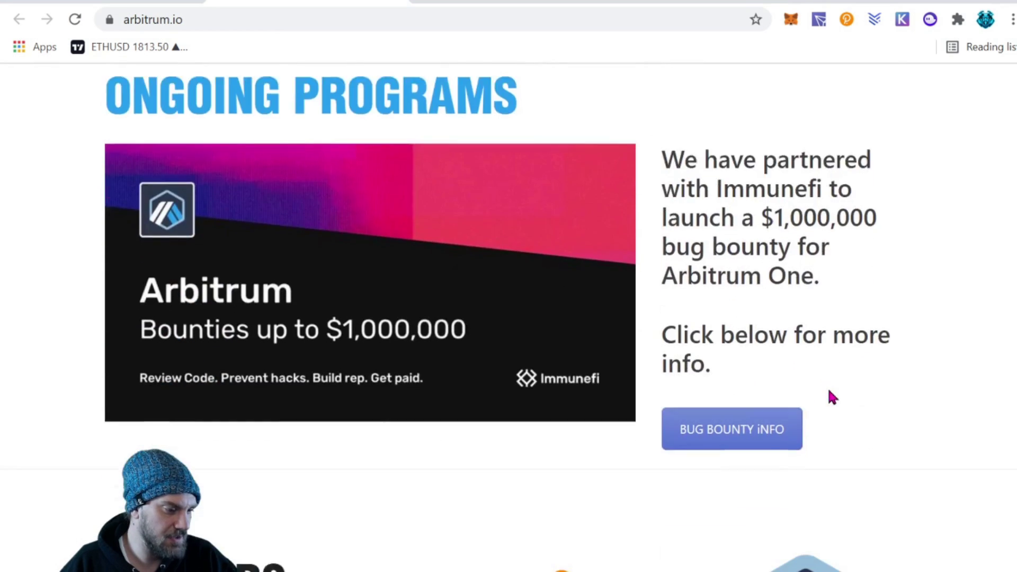
scroll(833, 397, up, 3)
scroll(829, 393, up, 1)
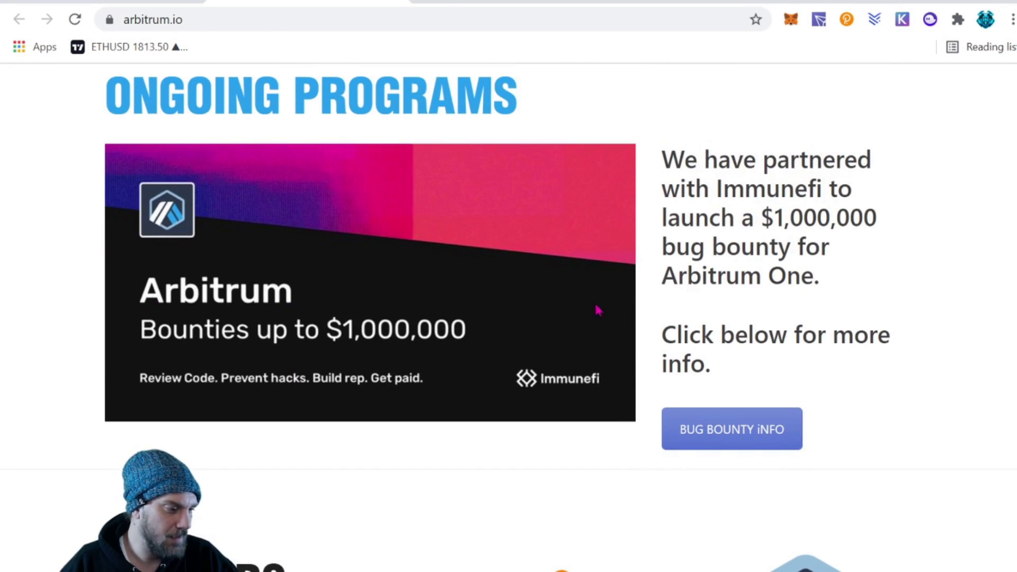
scroll(689, 326, down, 4)
scroll(691, 326, down, 10)
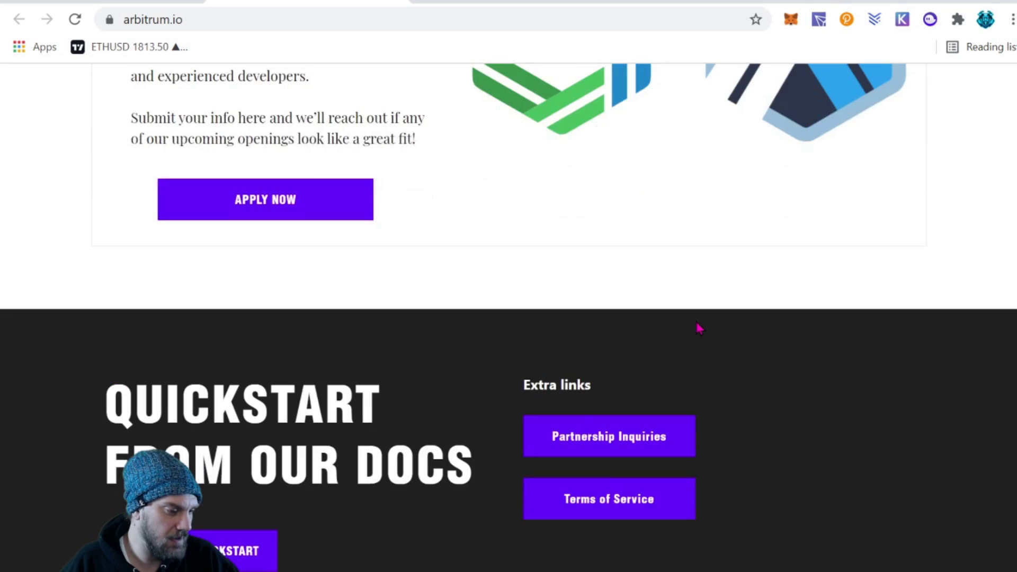
scroll(691, 325, up, 20)
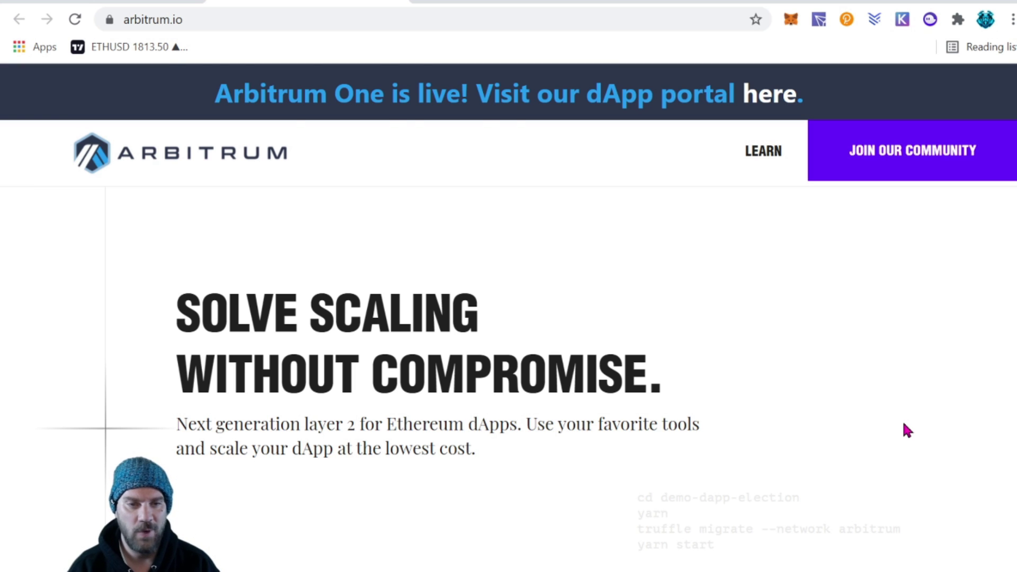
Step: Open bridge.arbitrum.io in a new tab with BRIDGE INTO ARBITRUM
scroll(889, 361, down, 4)
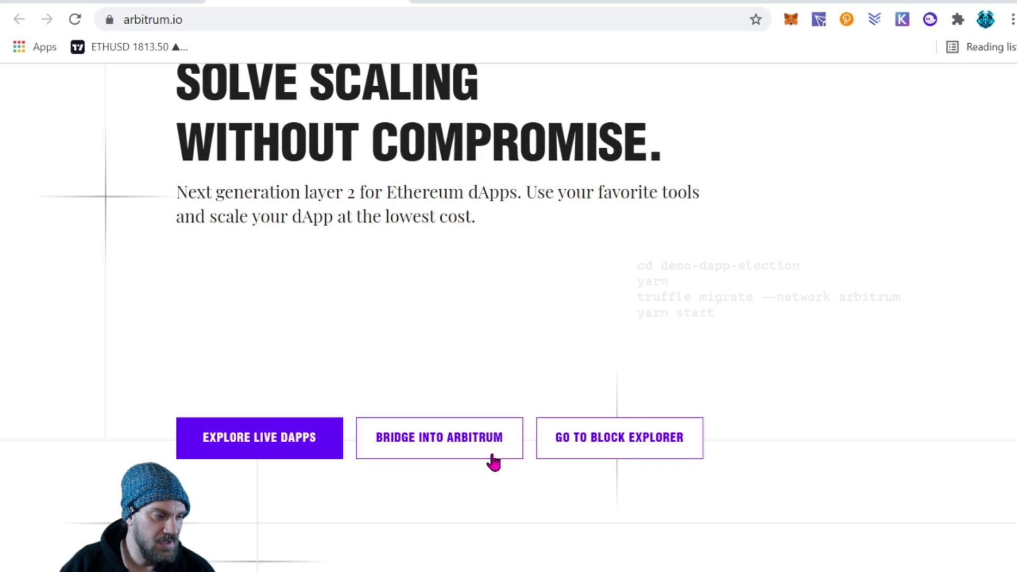
click(464, 452)
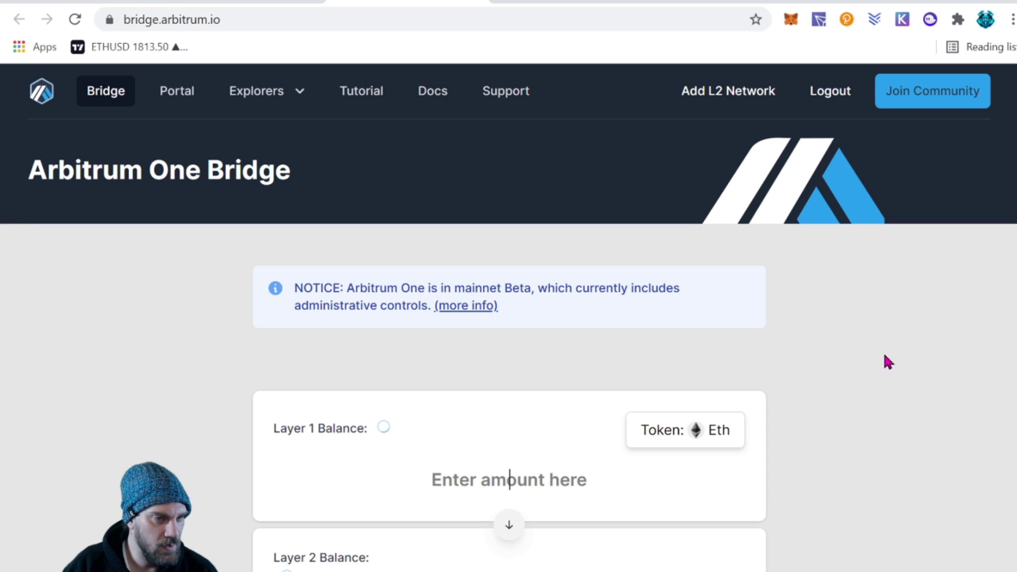
Step: Enter .01 as the Eth deposit amount in the bridge form
scroll(865, 353, down, 4)
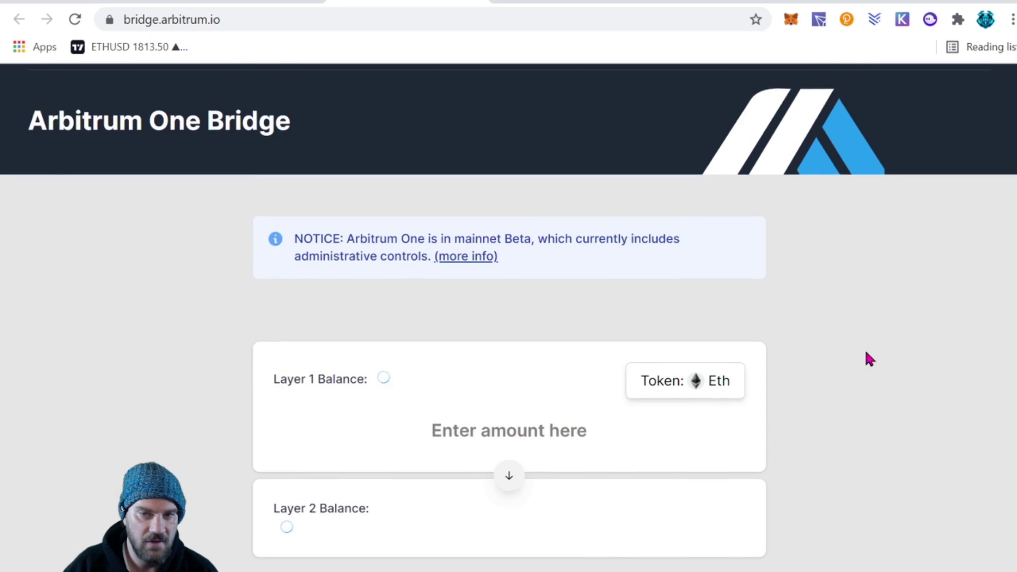
scroll(863, 354, up, 3)
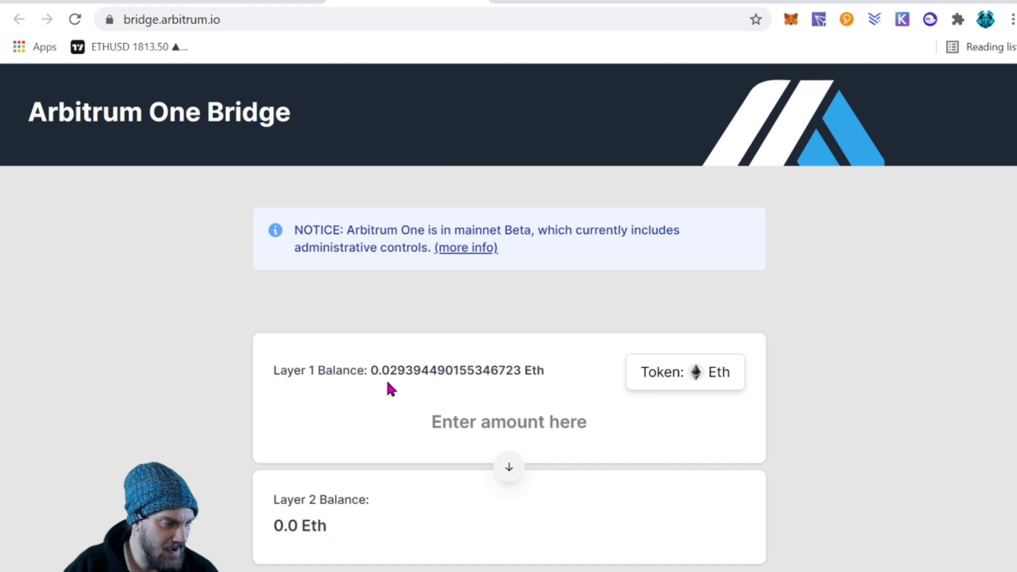
scroll(816, 373, down, 2)
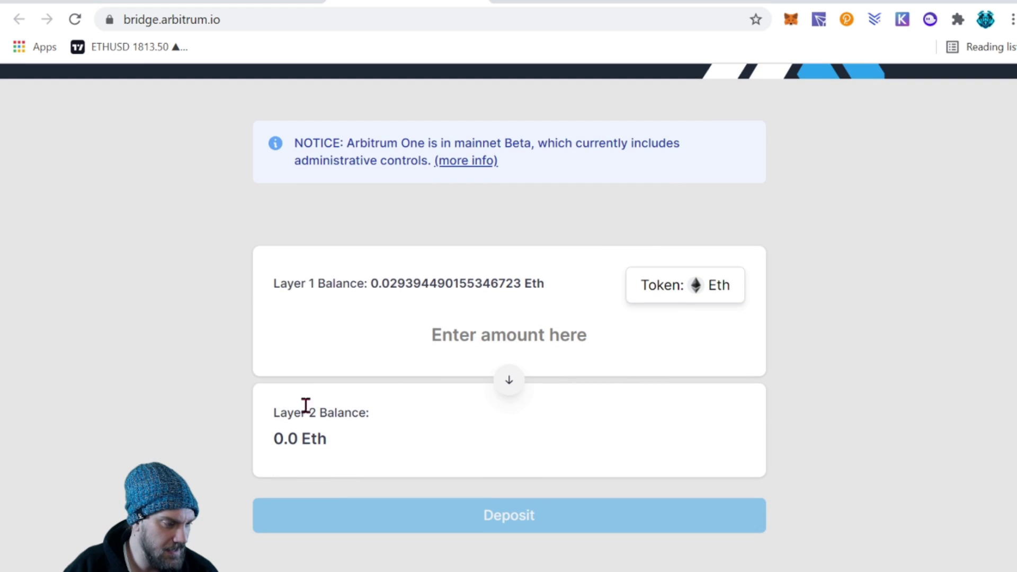
scroll(845, 366, up, 2)
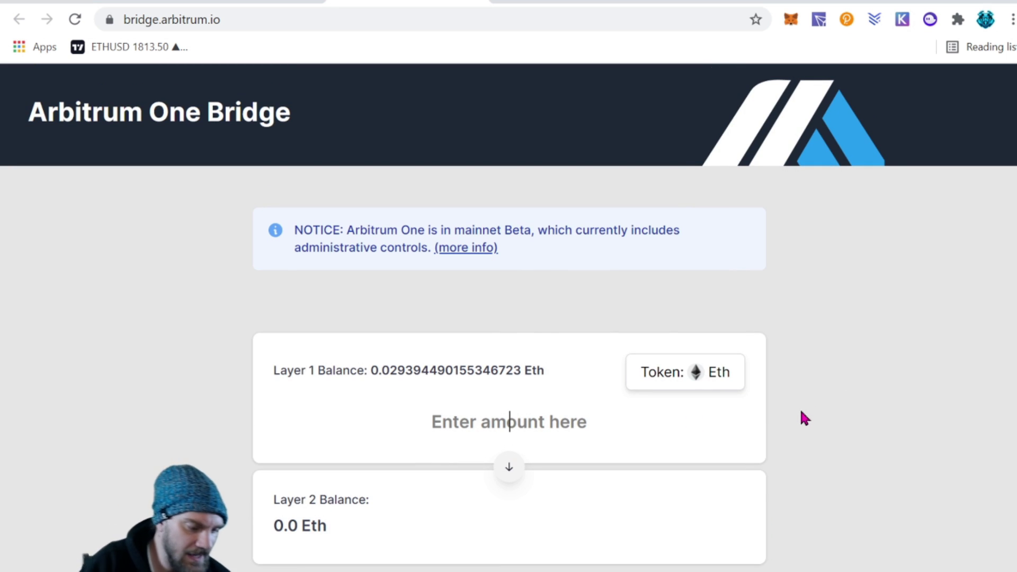
text(.01)
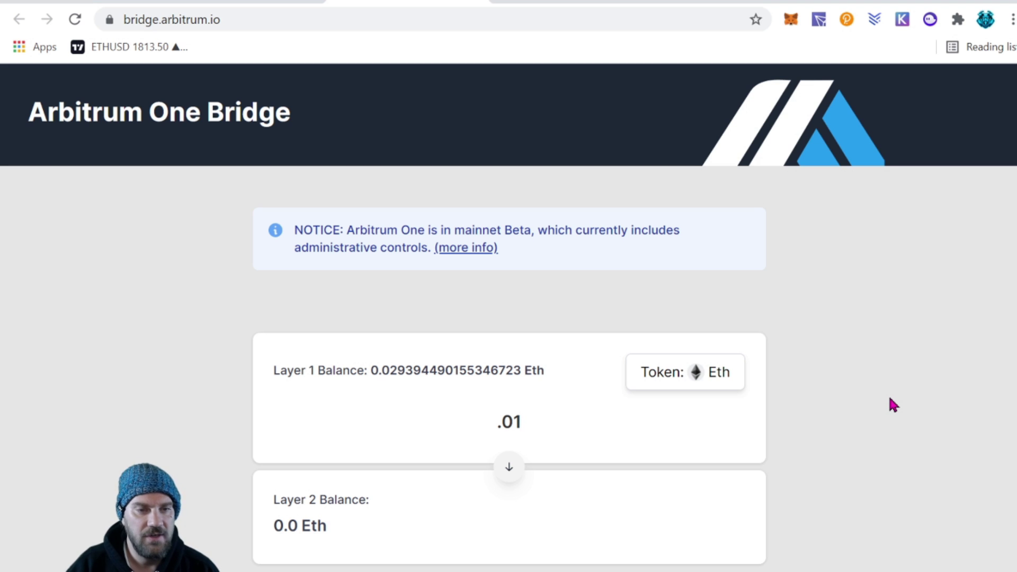
scroll(892, 397, down, 4)
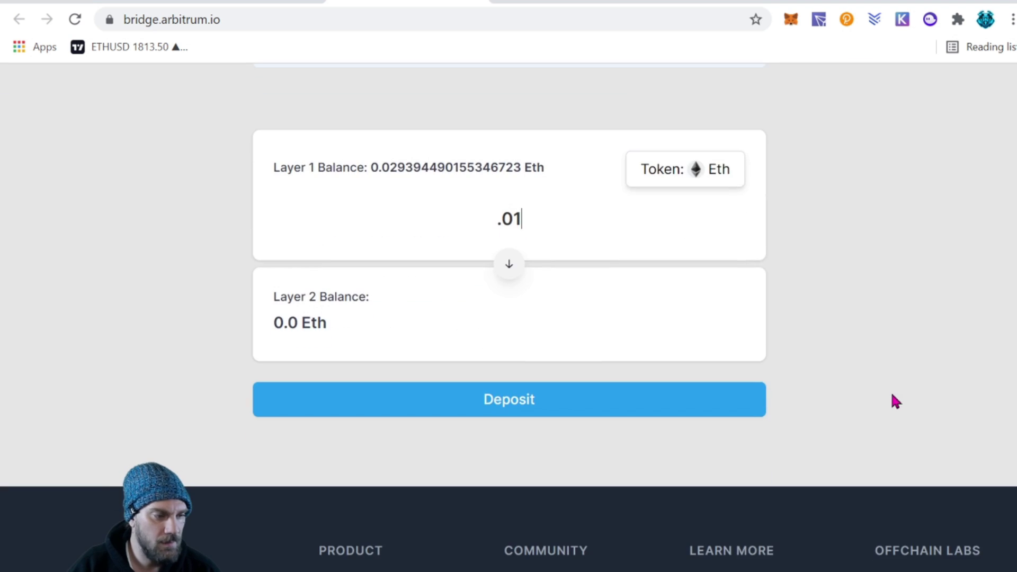
scroll(891, 395, up, 2)
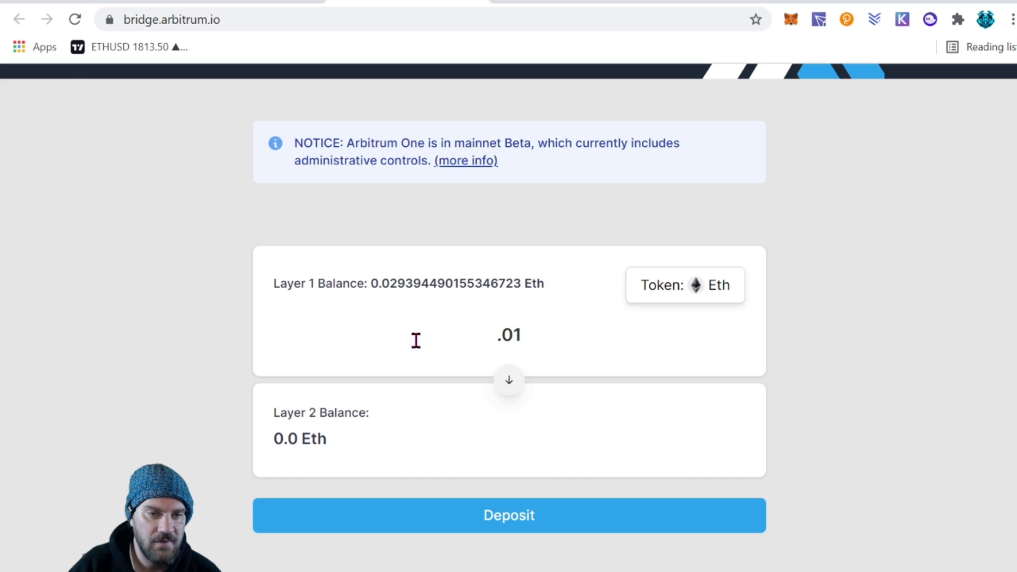
Step: Deposit .01 Eth to Arbitrum, confirming in the bridge dialog and in MetaMask
click(539, 521)
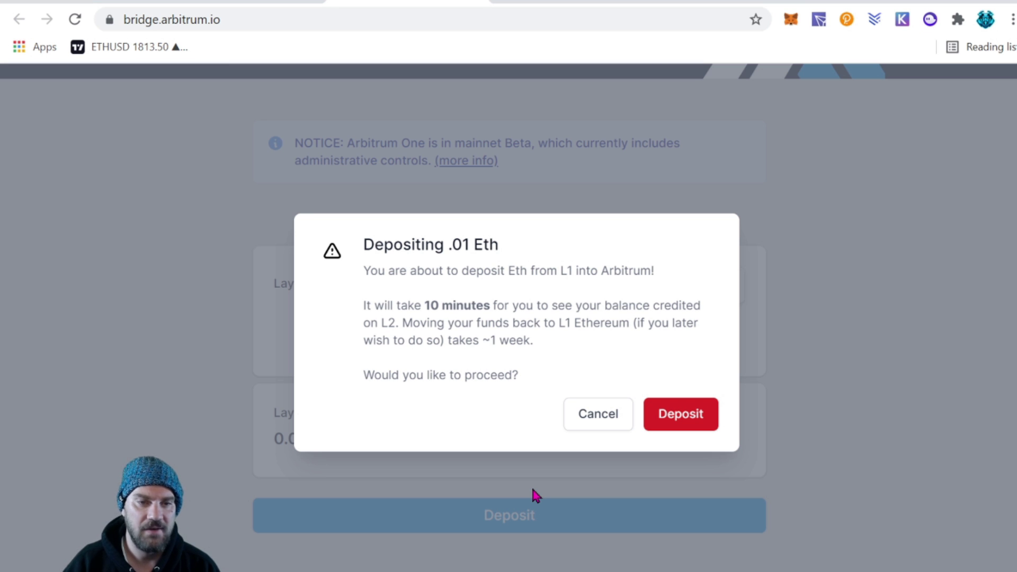
click(683, 419)
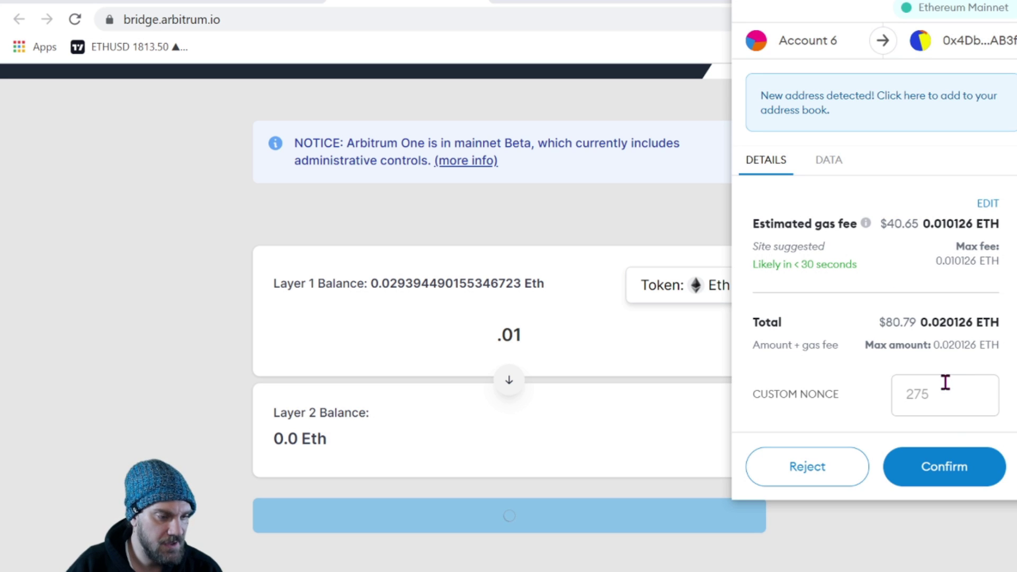
click(953, 470)
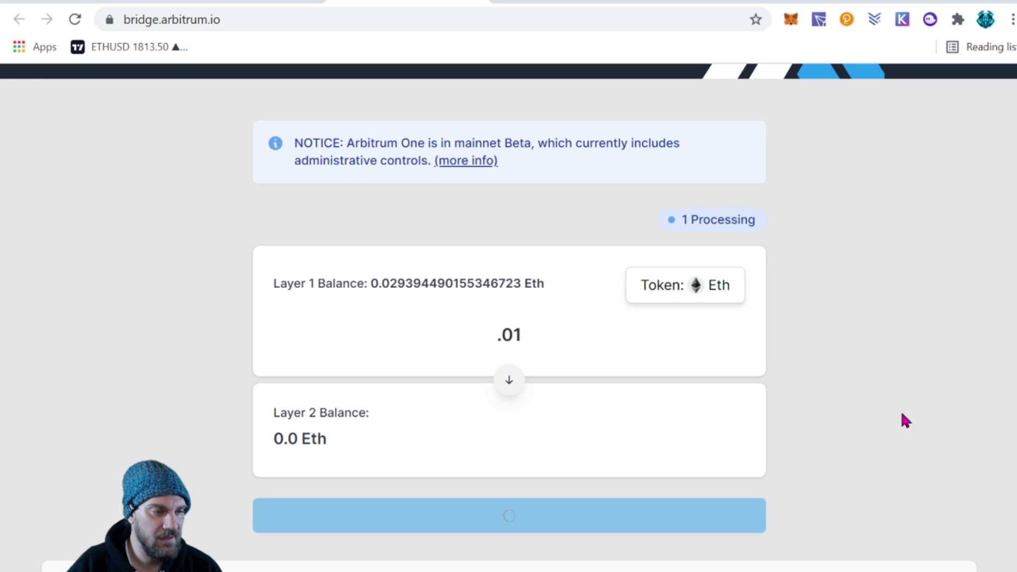
Step: View the Deposit Eth transaction on Etherscan from MetaMask's activity list
click(791, 19)
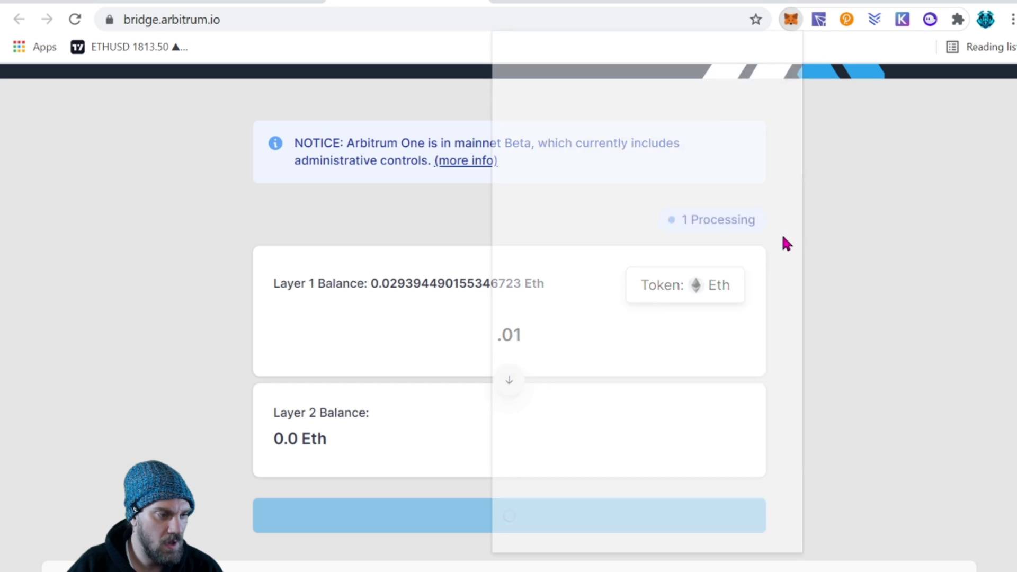
click(734, 480)
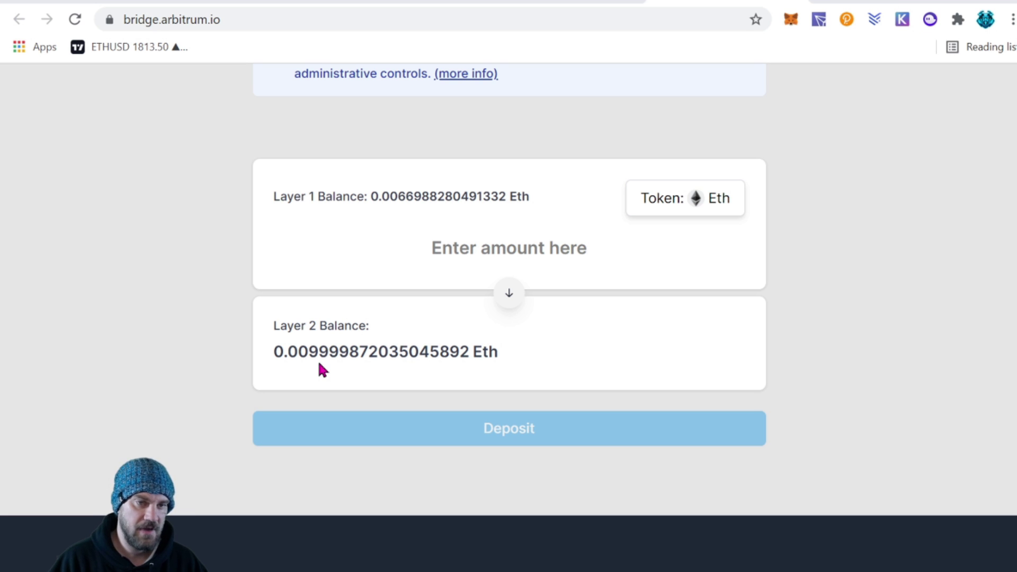
Step: Review the bridgeable token list, keep Eth, and switch to the Uniswap tab
scroll(699, 291, up, 2)
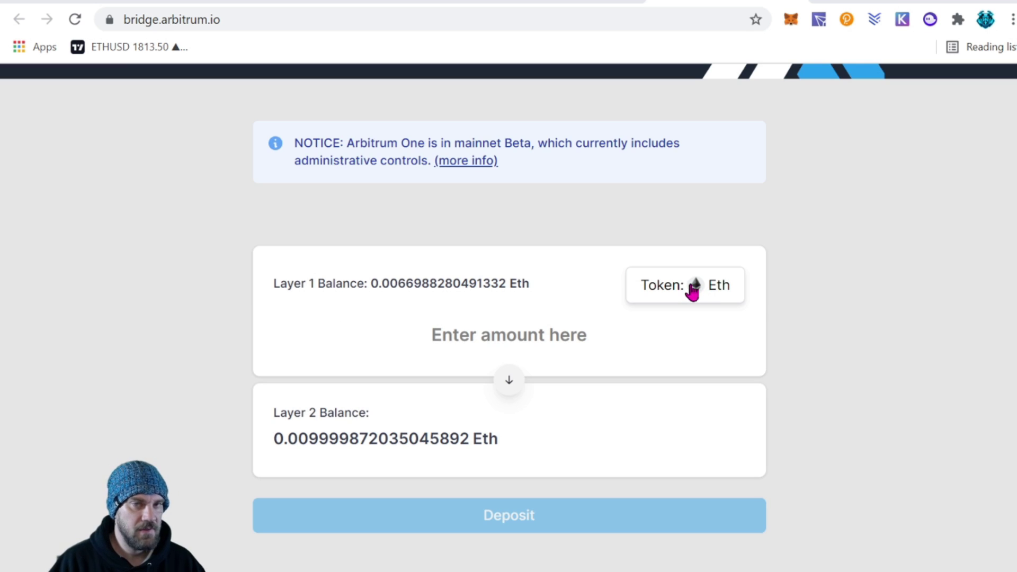
click(723, 297)
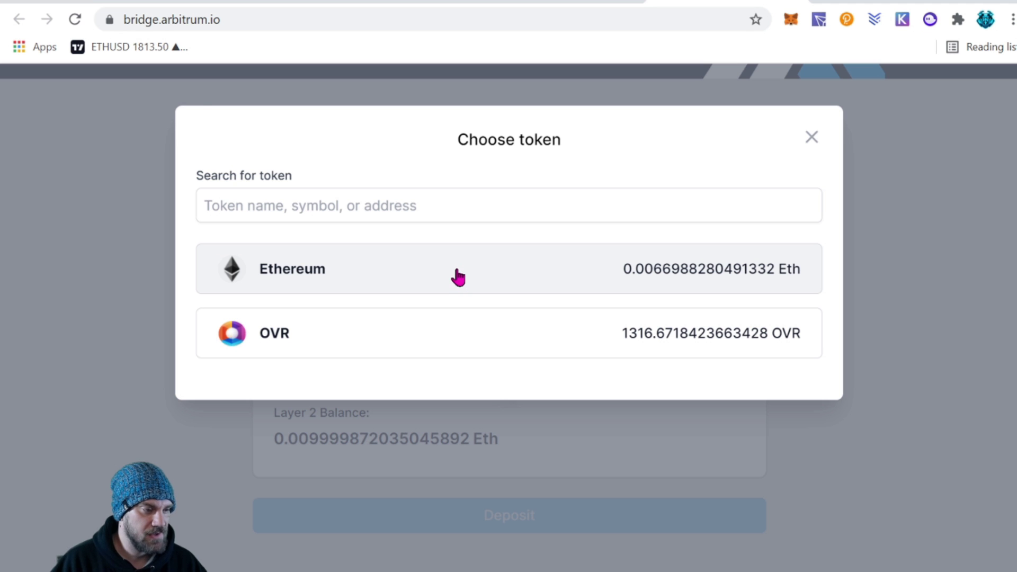
click(809, 137)
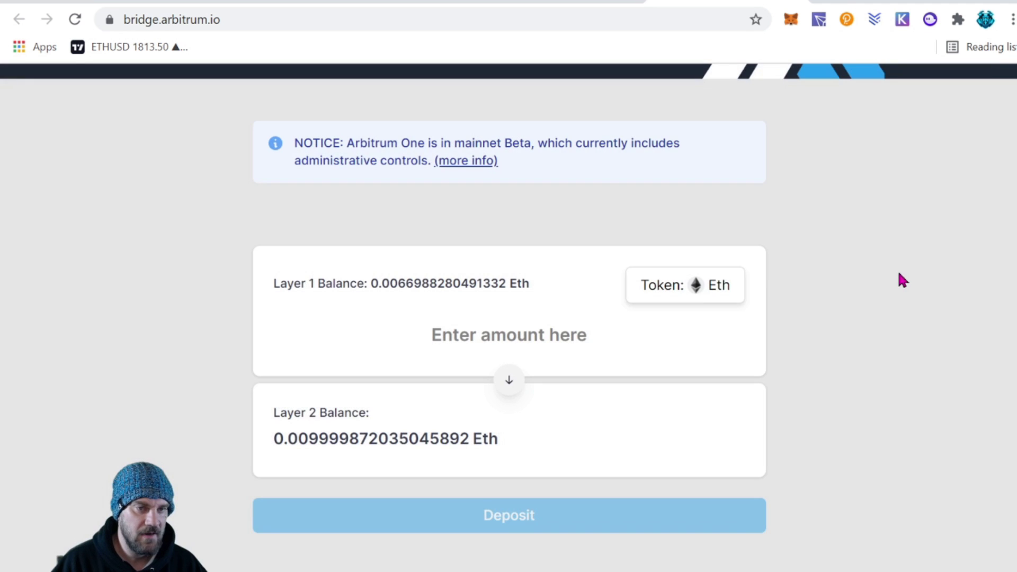
scroll(885, 256, down, 1)
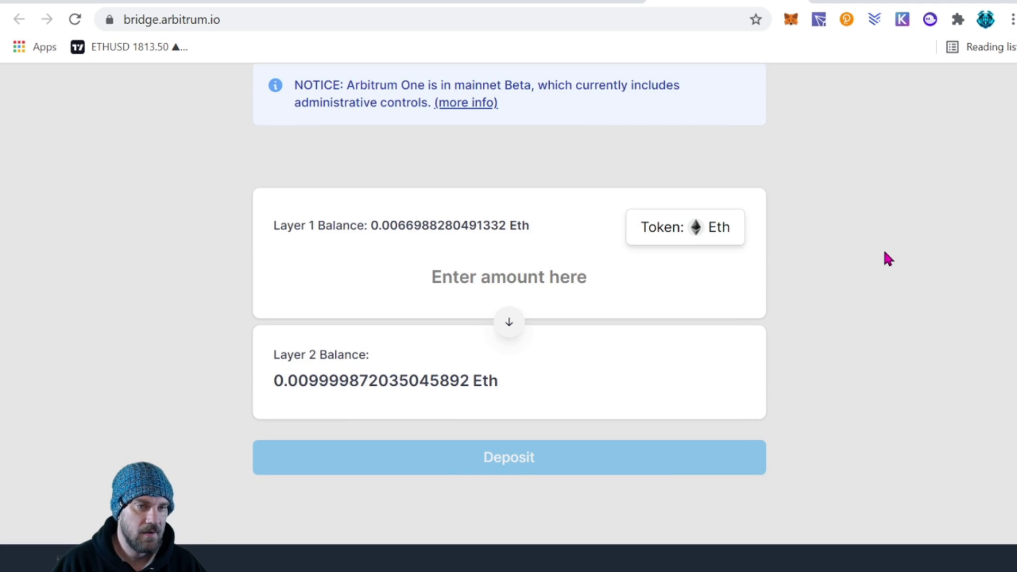
key(ctrl+shift+Tab)
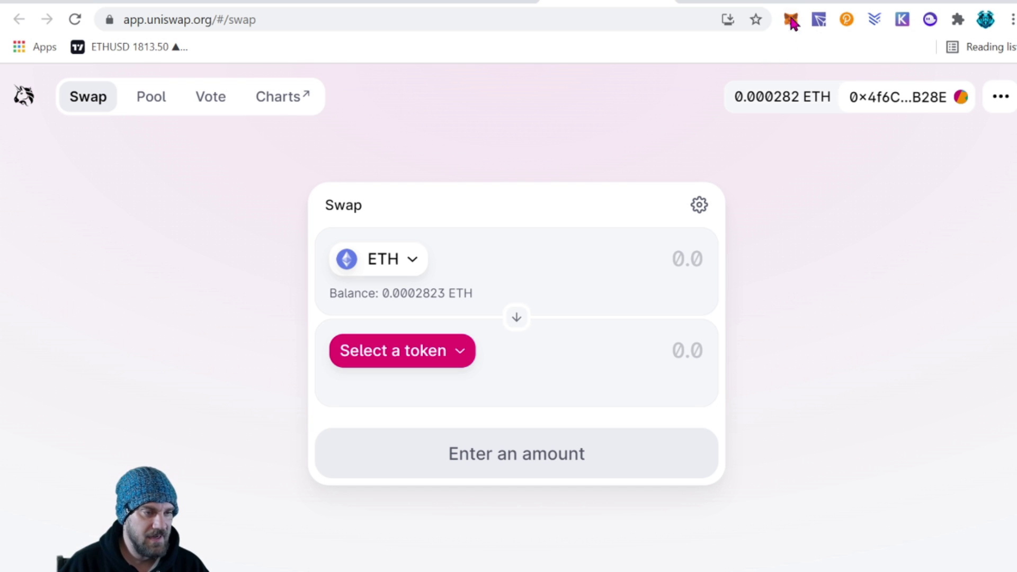
Step: Expand MetaMask into a full tab via the account menu's Expand view
click(791, 20)
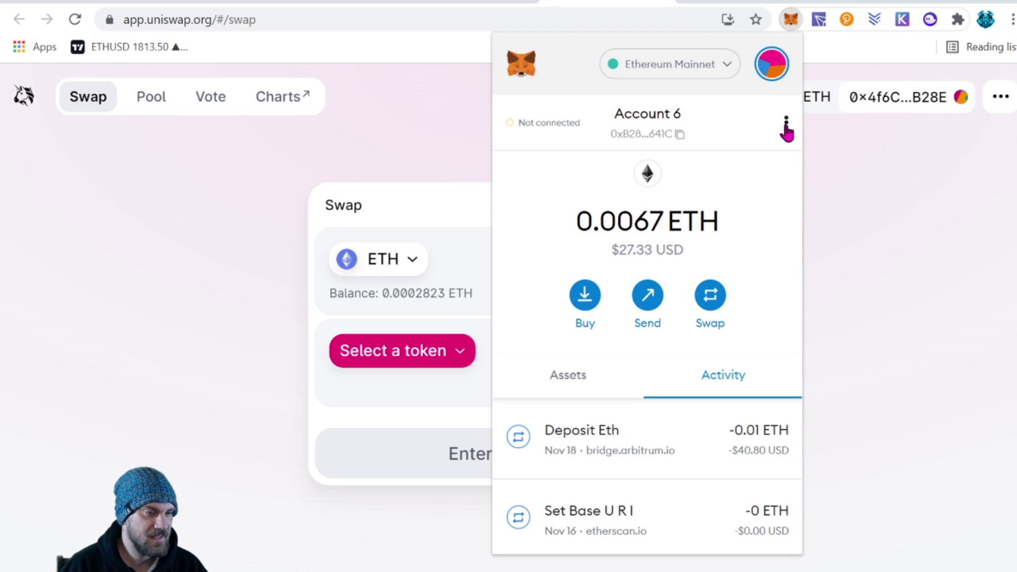
click(786, 125)
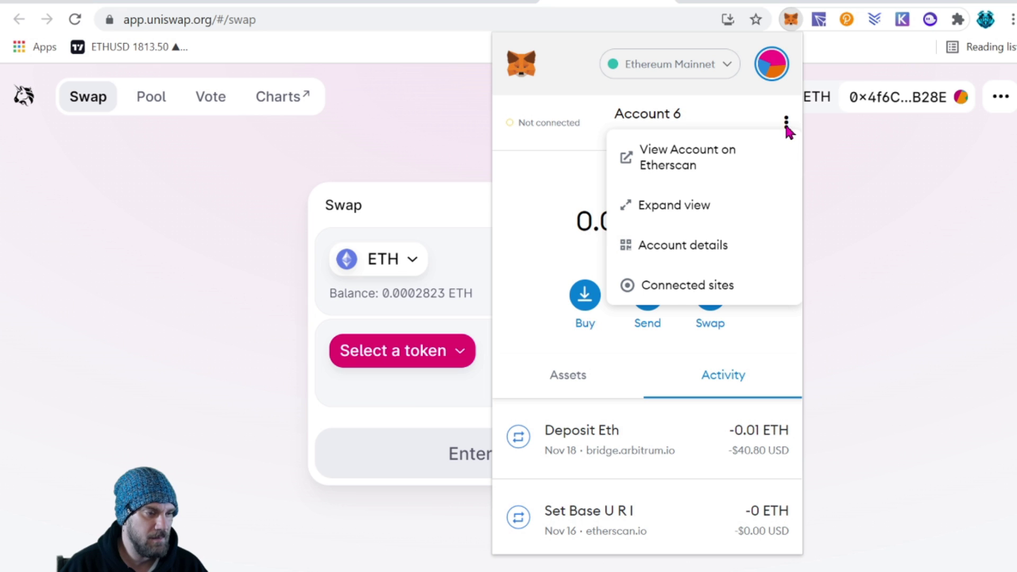
click(646, 209)
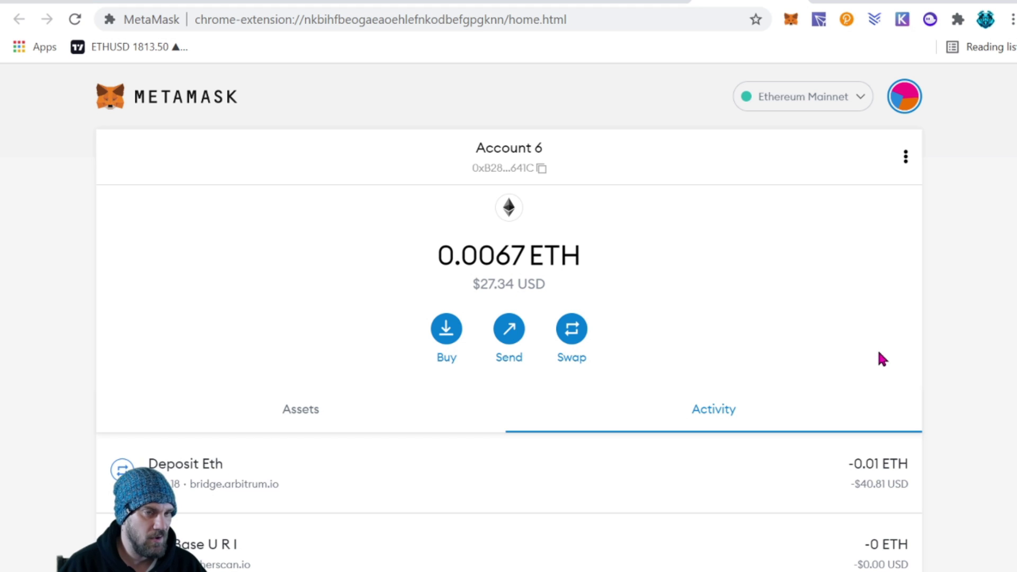
Step: Add and save a custom Arbitrum One network in MetaMask (chain ID 42161, AETH)
click(855, 101)
scroll(813, 349, down, 3)
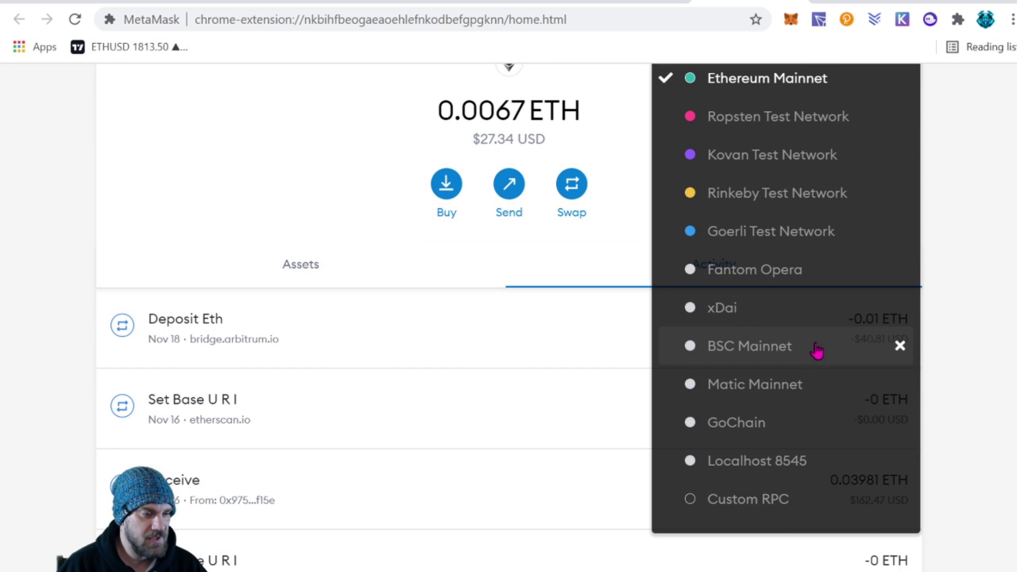
click(740, 500)
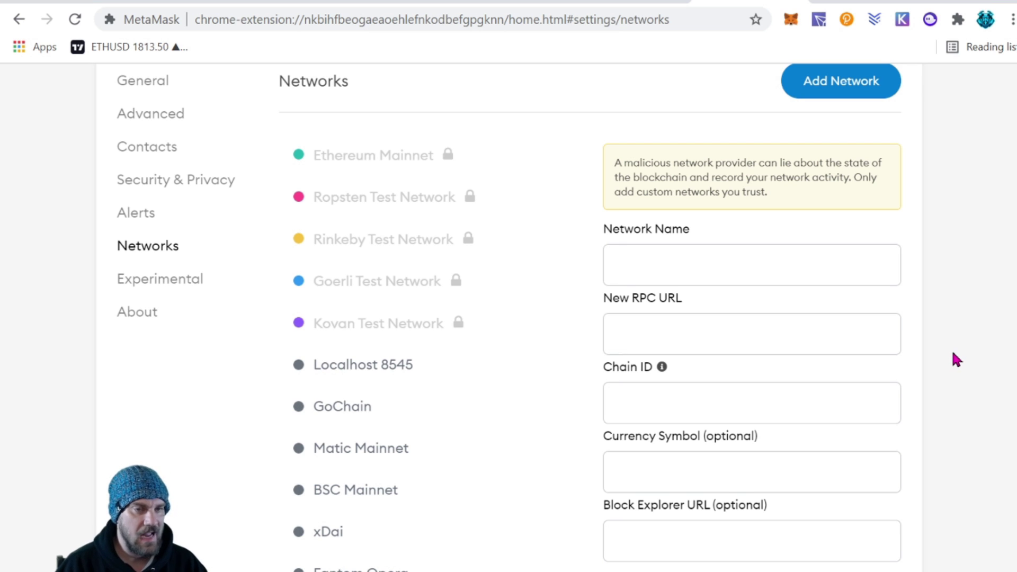
scroll(951, 350, down, 2)
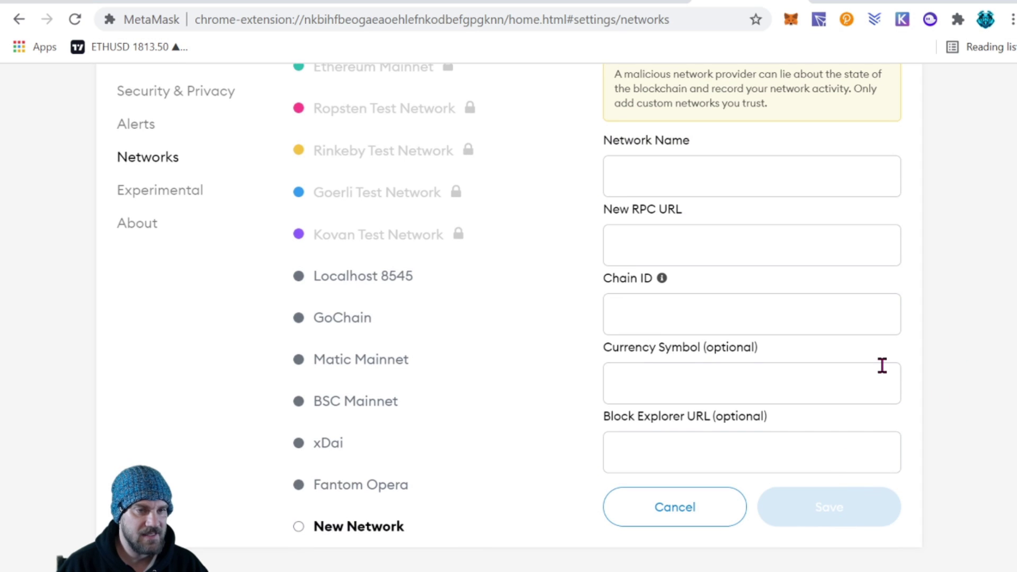
scroll(882, 366, up, 3)
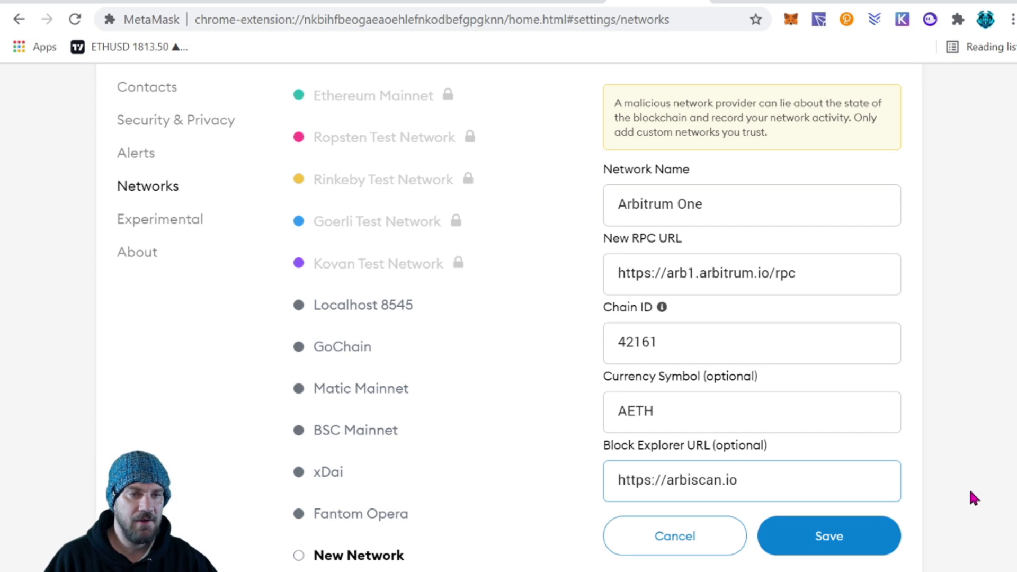
click(846, 535)
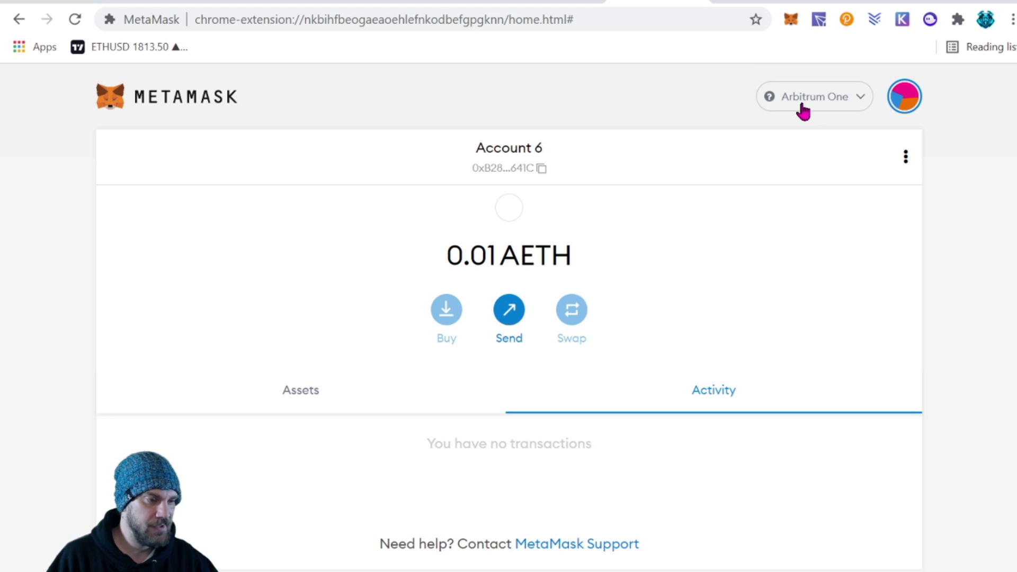
Step: Check MetaMask's network, then launch the 1INCH app from the Arbitrum Portal
click(791, 21)
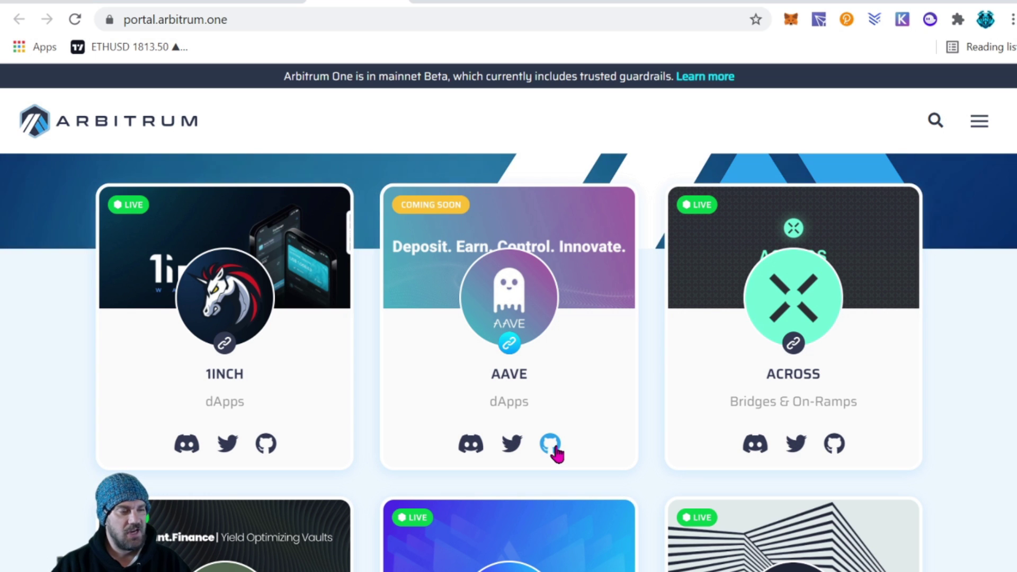
click(227, 346)
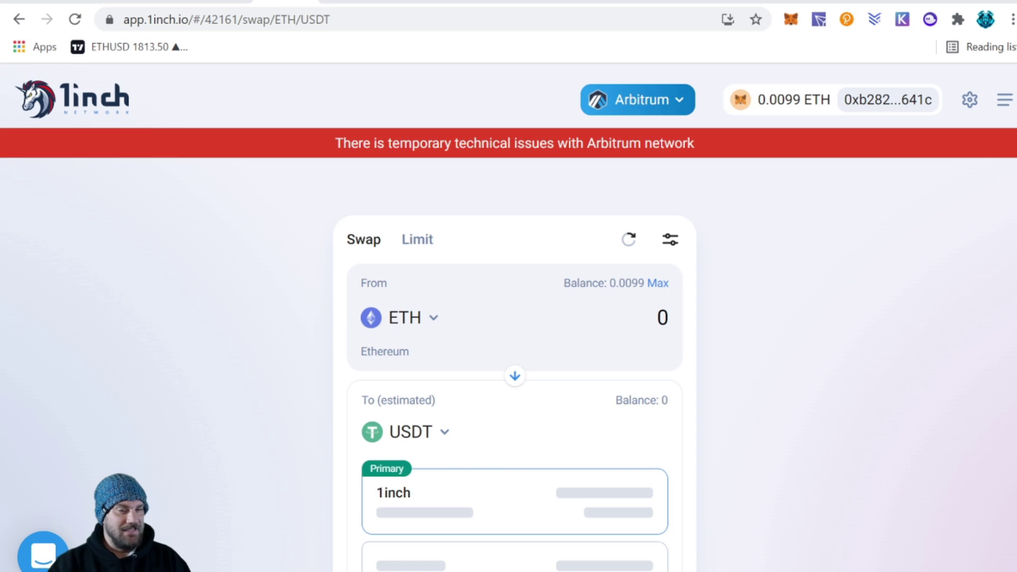